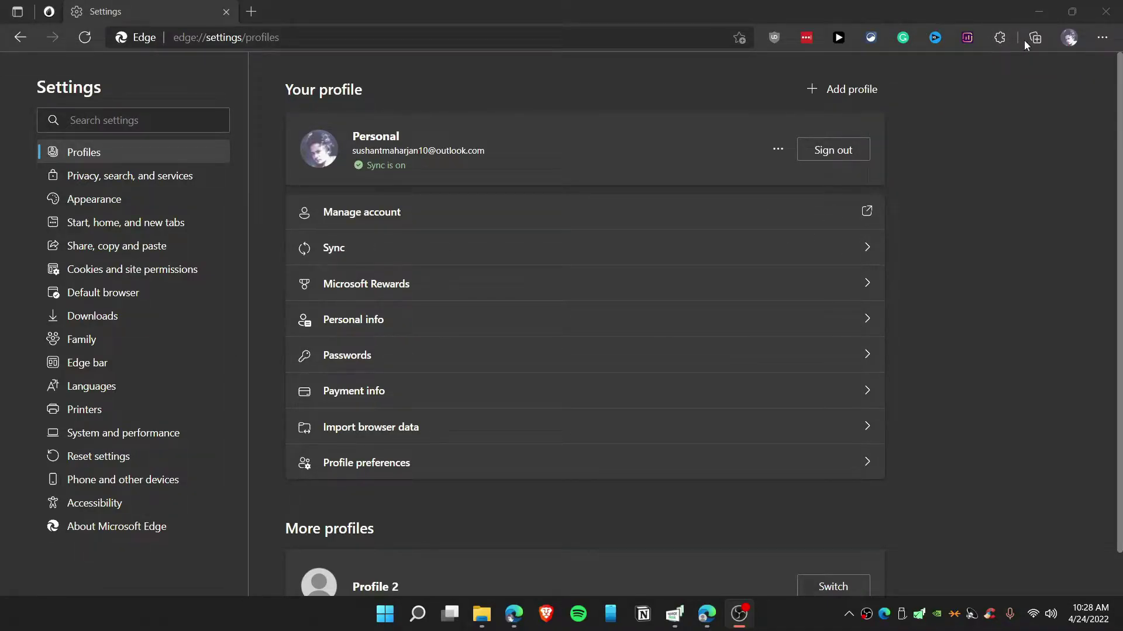
- Check the profile list, then bring the second Edge window showing google.com to the front
click(1068, 37)
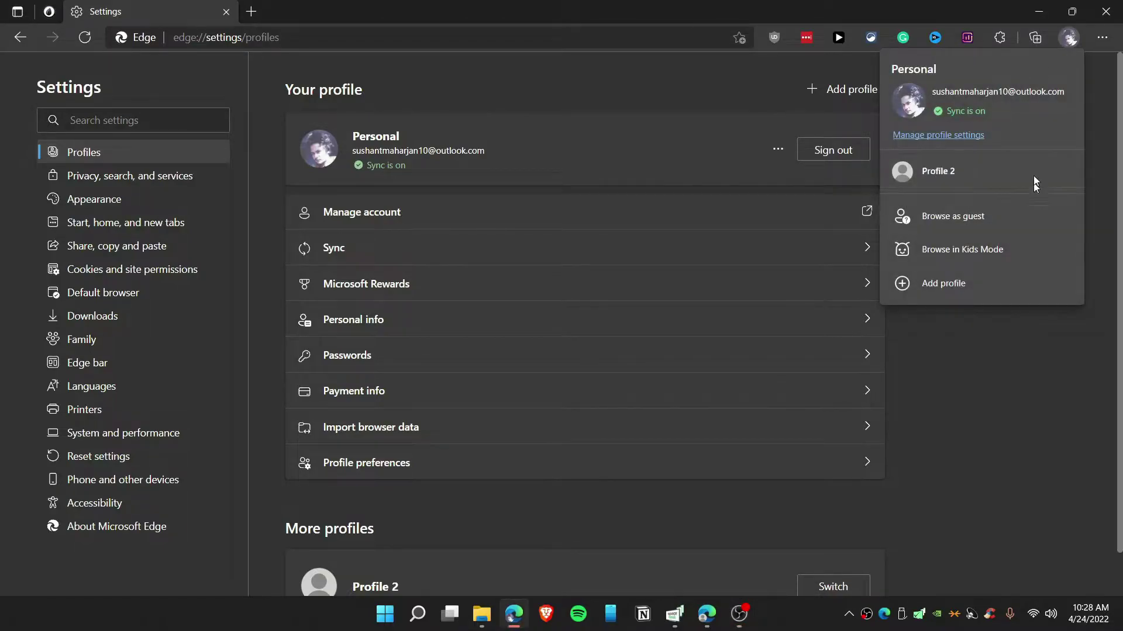
click(707, 613)
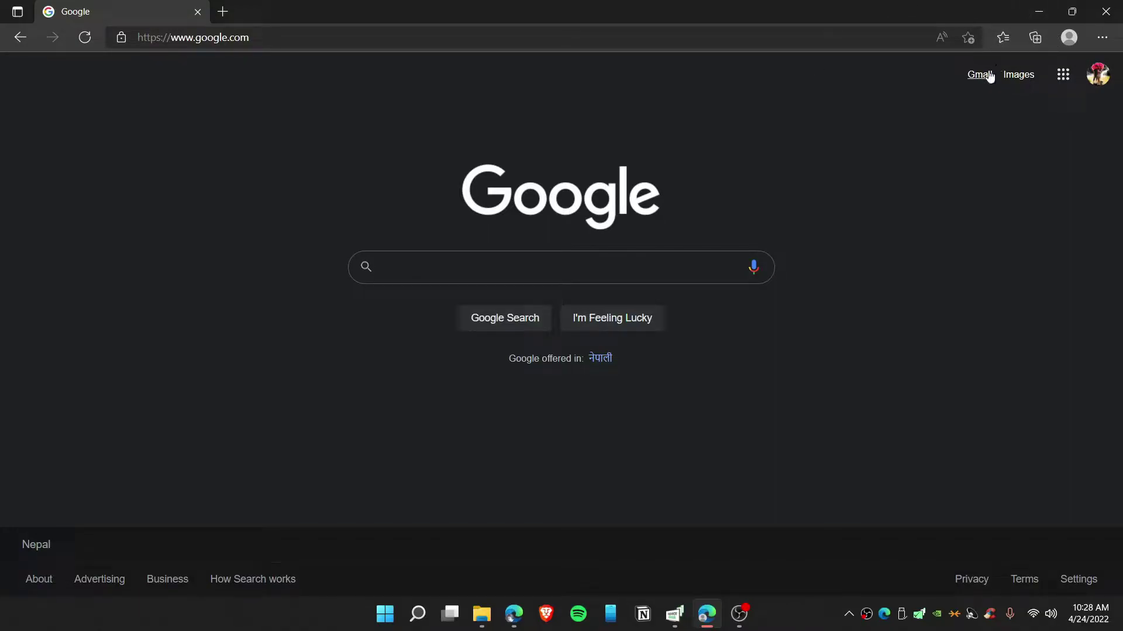
- Minimize the Google window and switch to Profile 2 from the Personal window's profile list
click(1046, 17)
click(1069, 38)
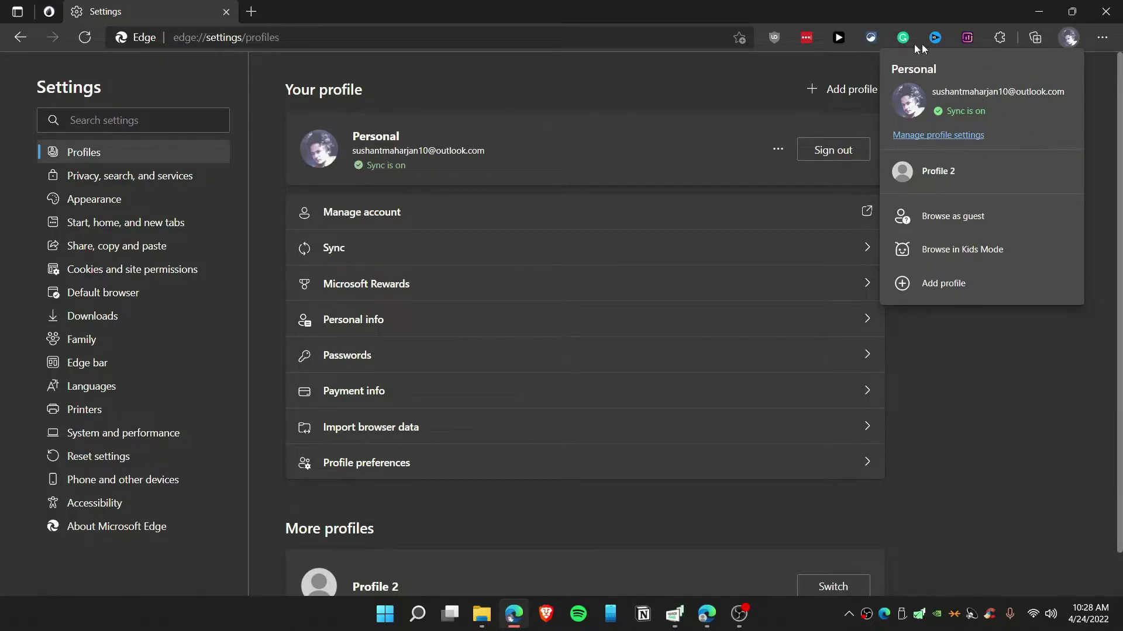
click(871, 39)
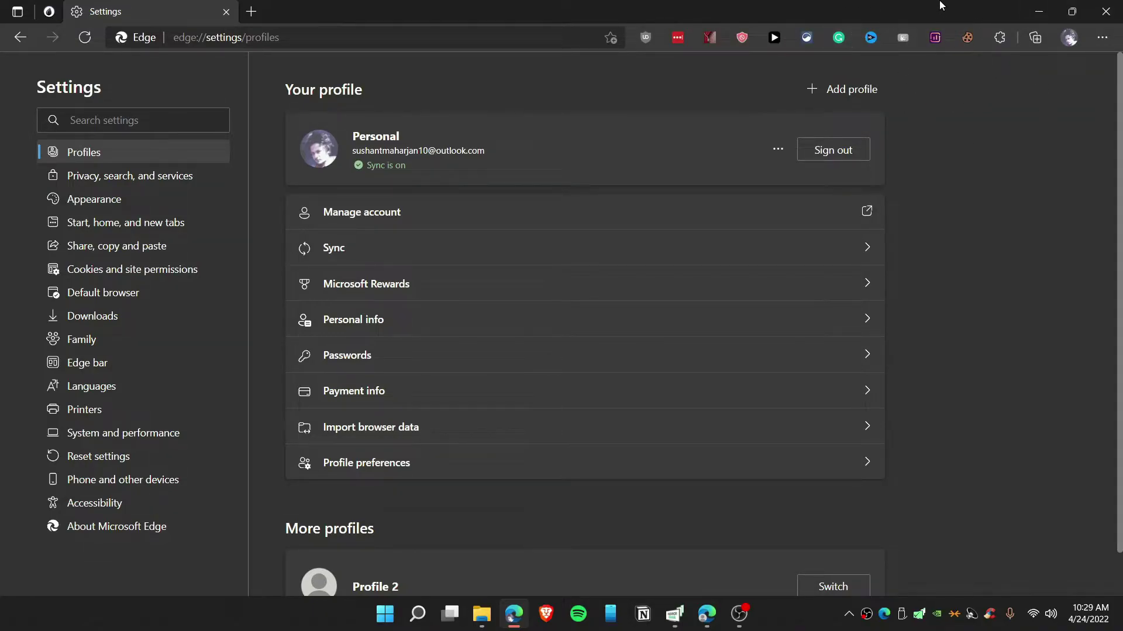
click(1070, 37)
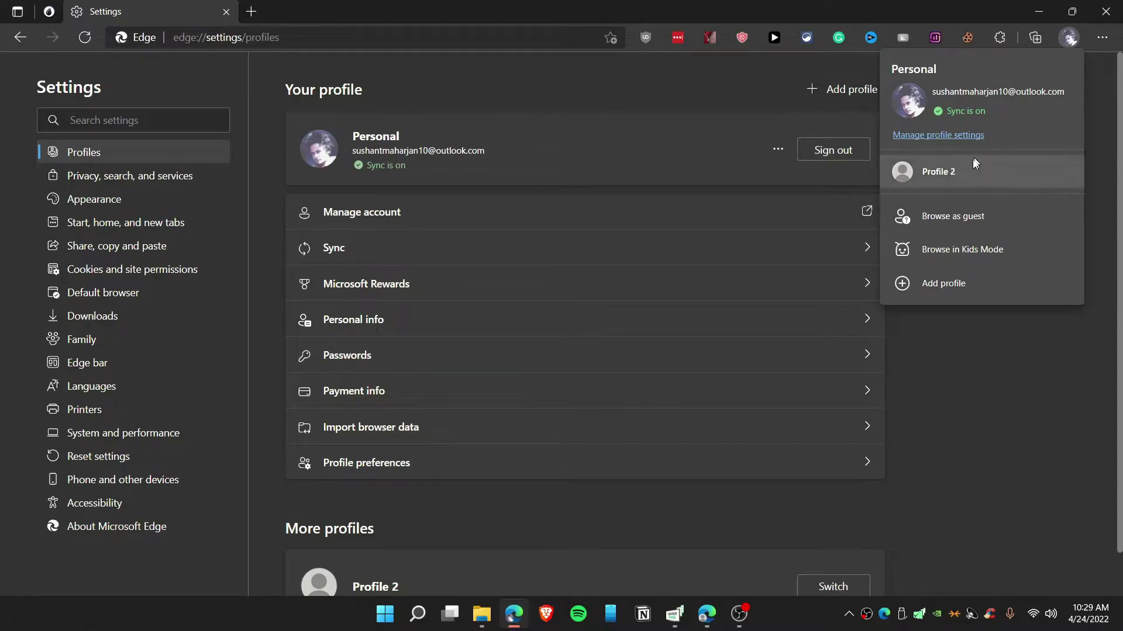
click(977, 390)
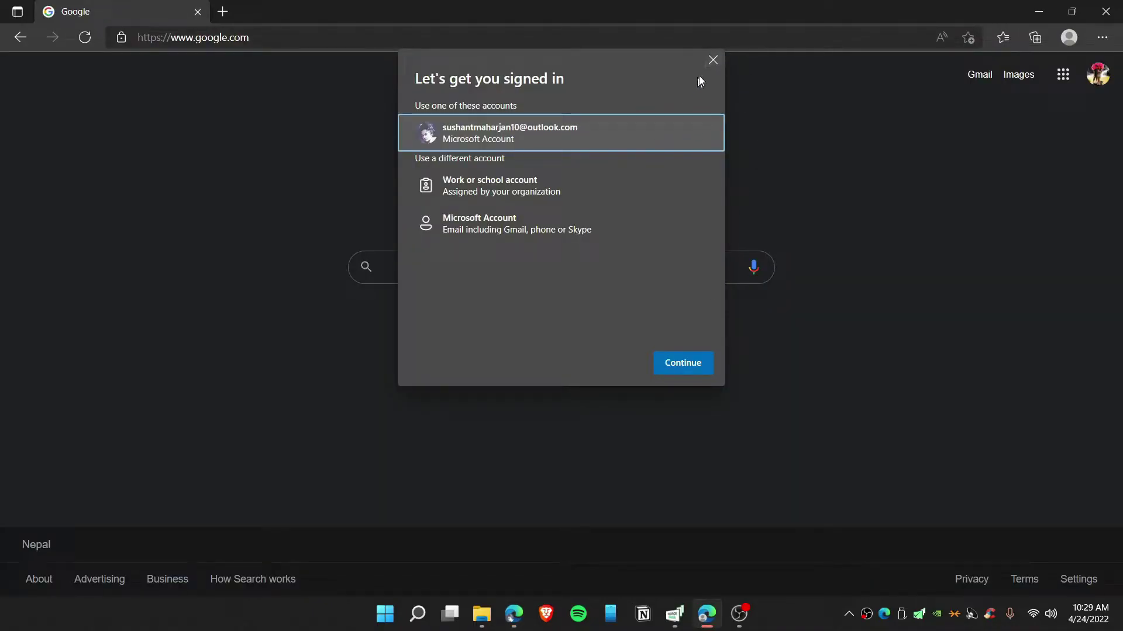
- Attempt to sign Profile 2 into sync with the existing Microsoft account, getting a 'Can't sign in' error
click(713, 59)
click(1070, 37)
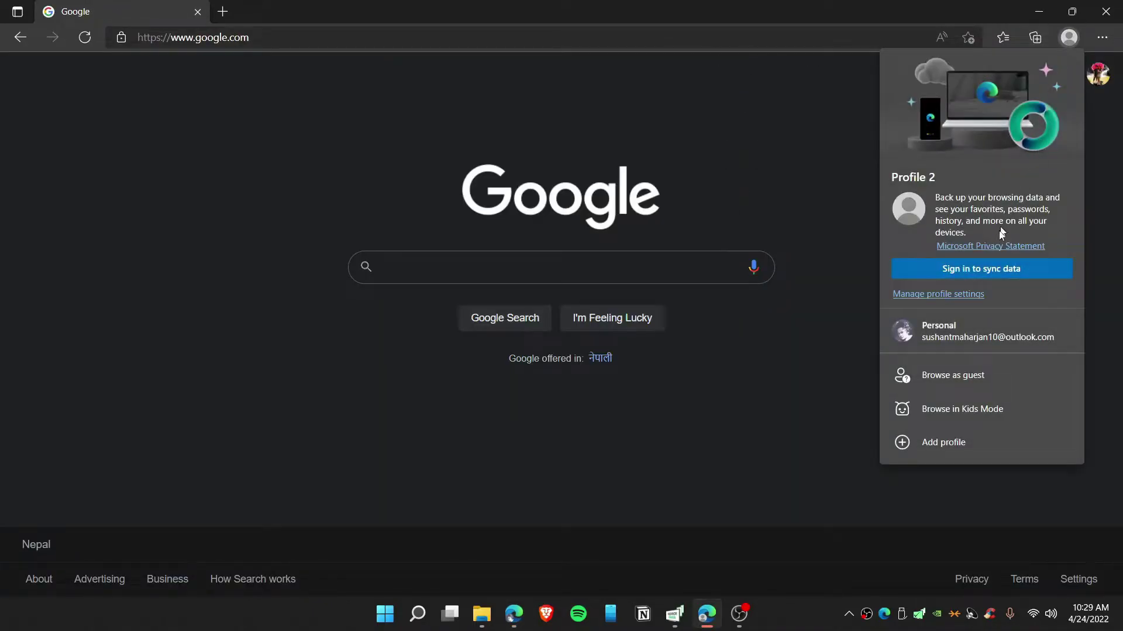
click(984, 273)
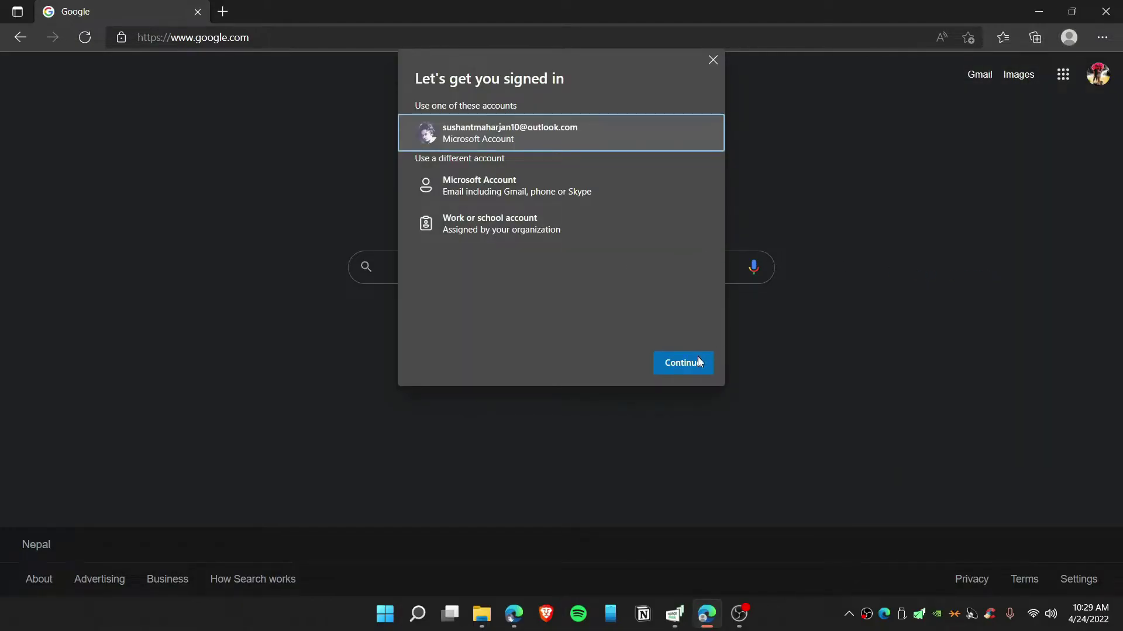
click(696, 361)
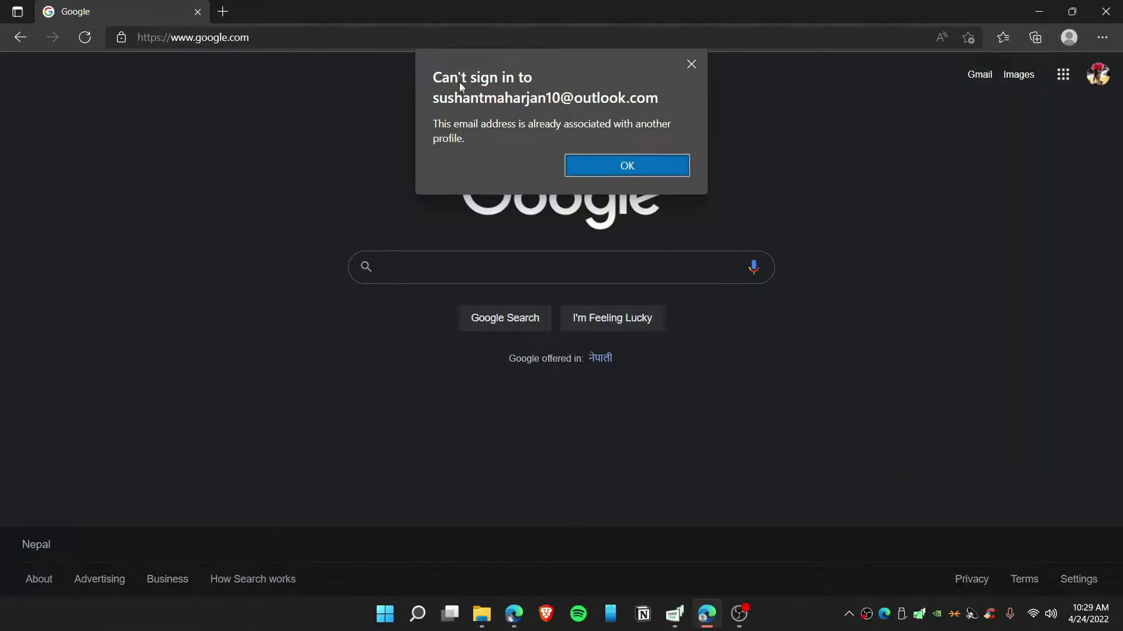
- Dismiss the error, sign the Personal profile out of its Microsoft account, and return to Profile 2
click(691, 64)
click(1036, 12)
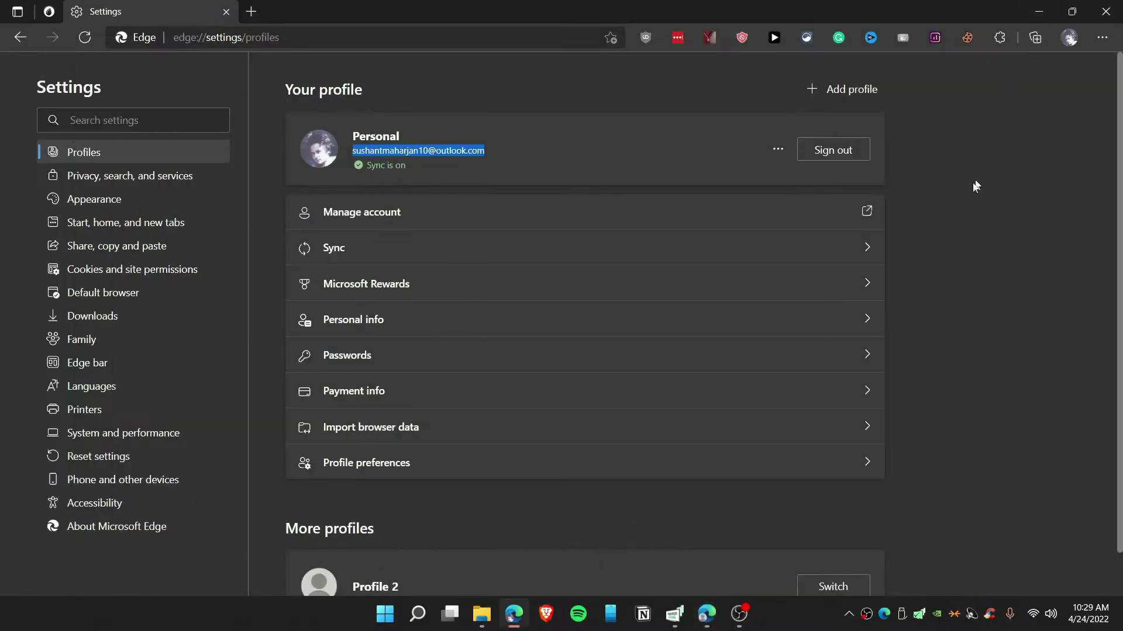
click(838, 149)
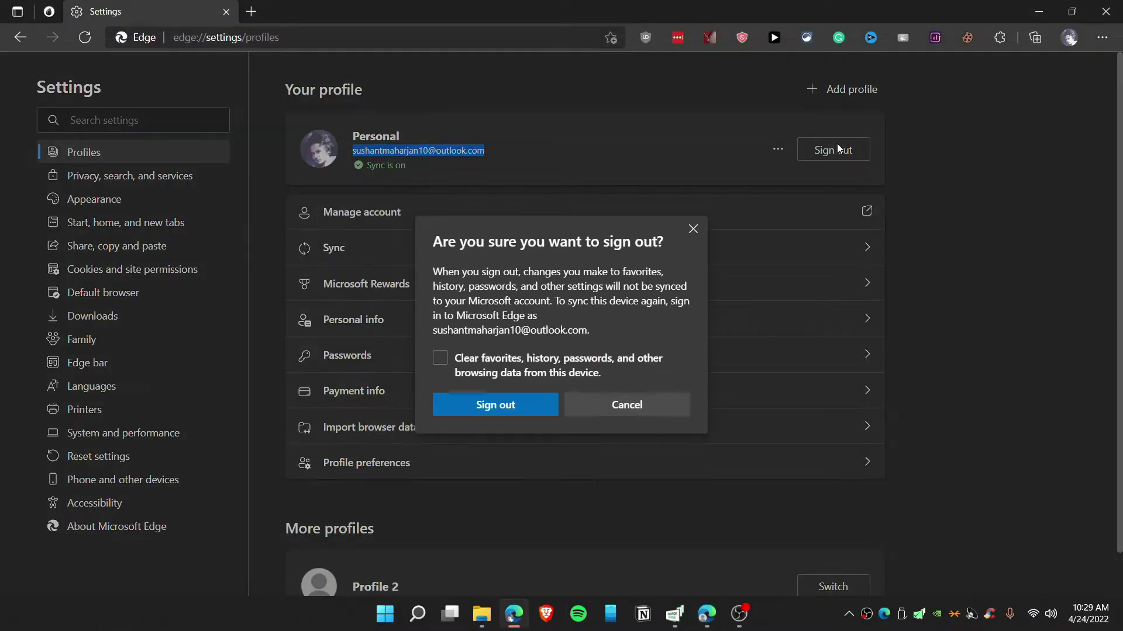
click(508, 406)
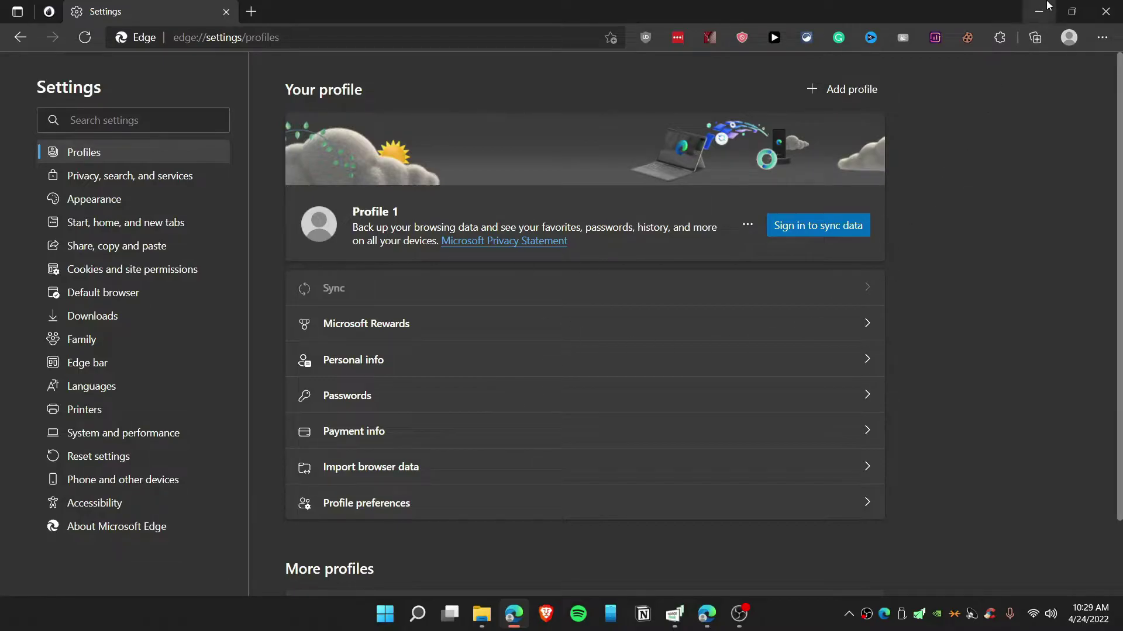
click(1068, 37)
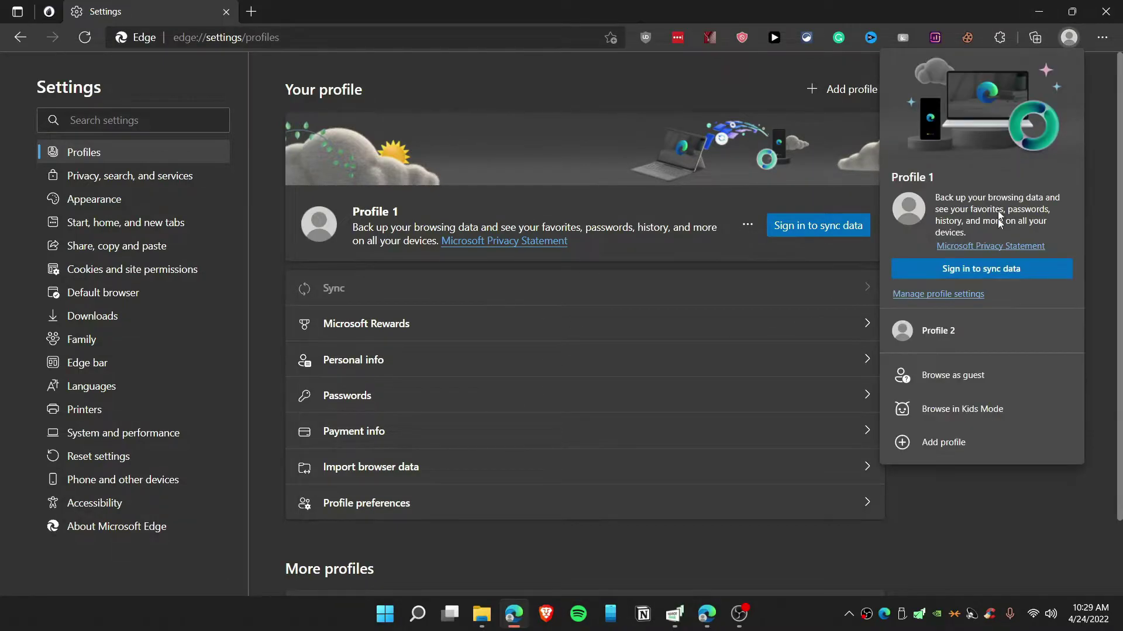
click(960, 326)
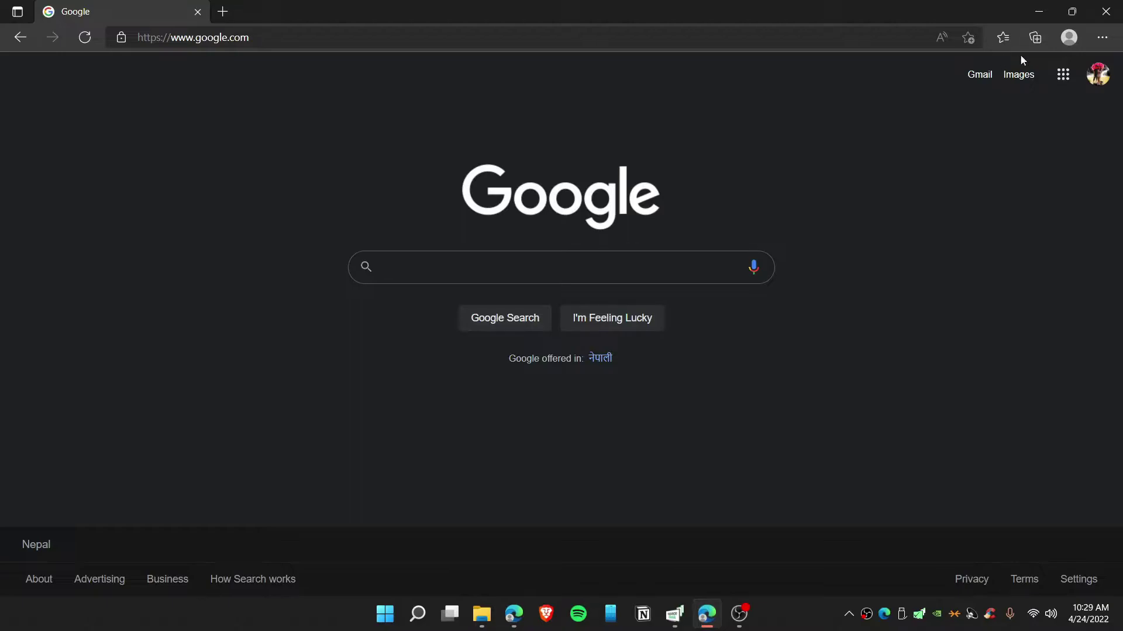
- Sign Profile 2 into sync with the listed Microsoft account, turning it into Personal 2
click(1068, 37)
click(977, 272)
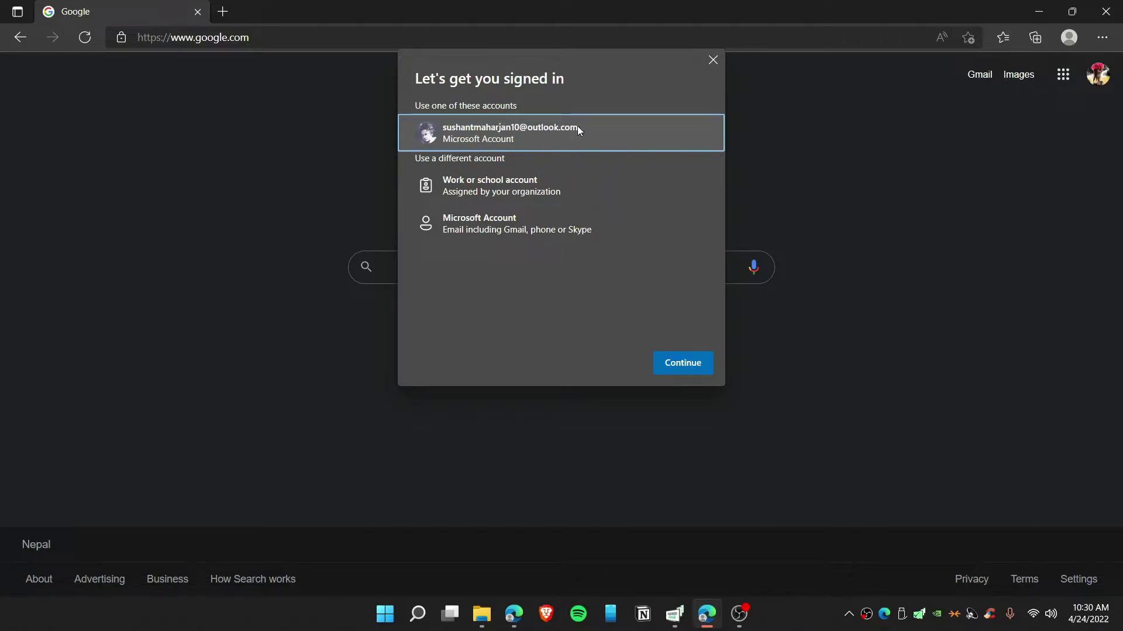
click(687, 366)
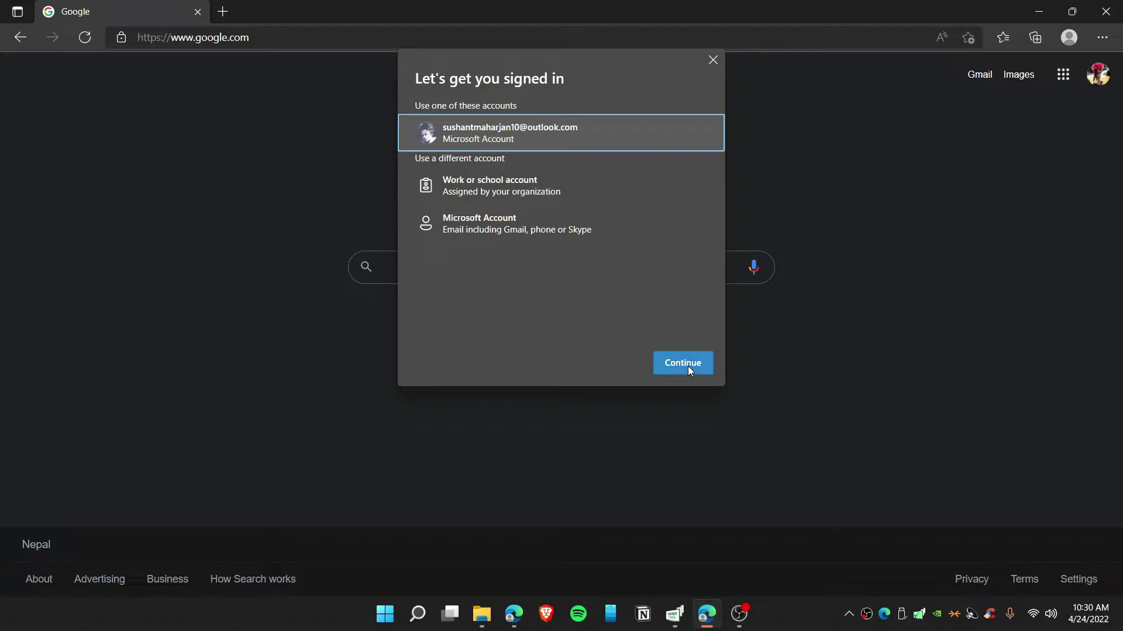
click(1070, 37)
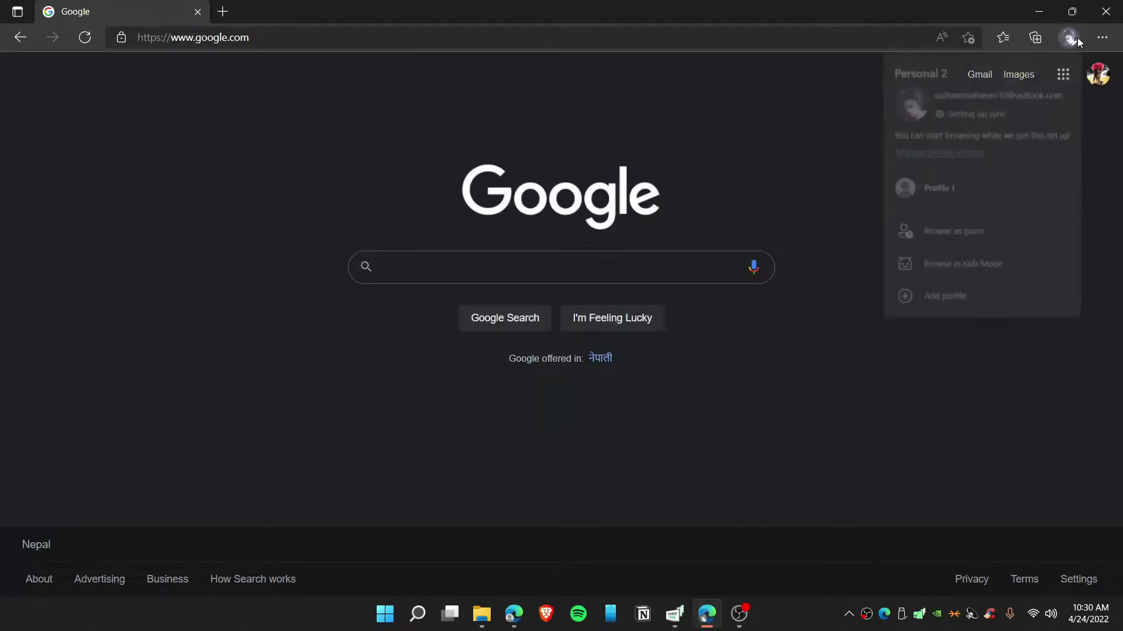
- Open Personal 2's Sync settings and confirm the Extensions toggle is on
click(953, 153)
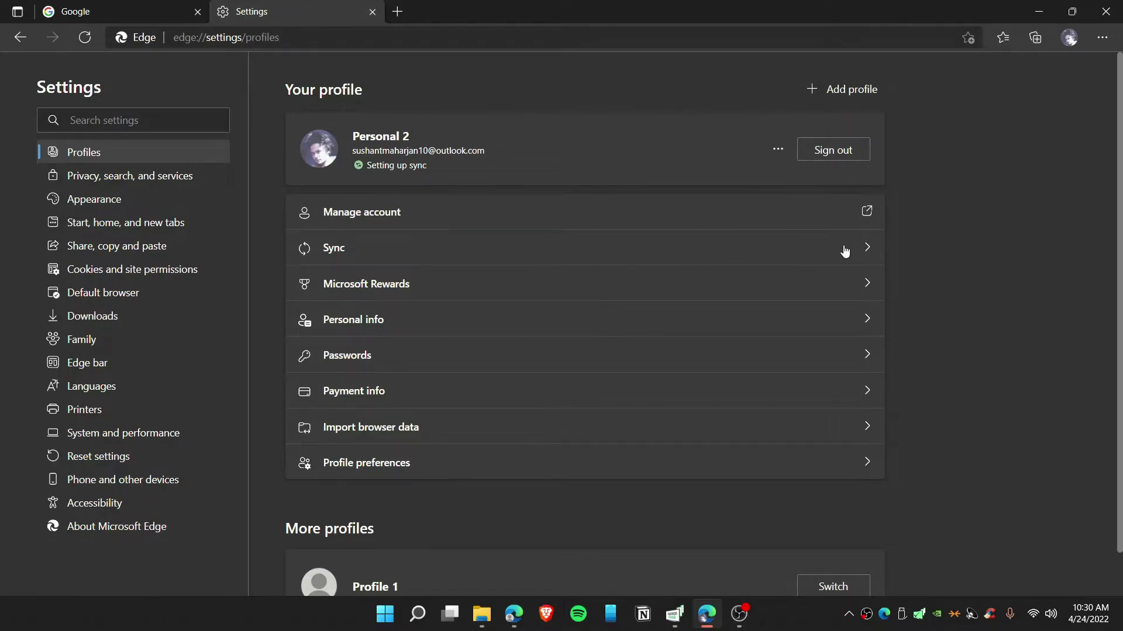
click(862, 254)
scroll(551, 452, down, 2)
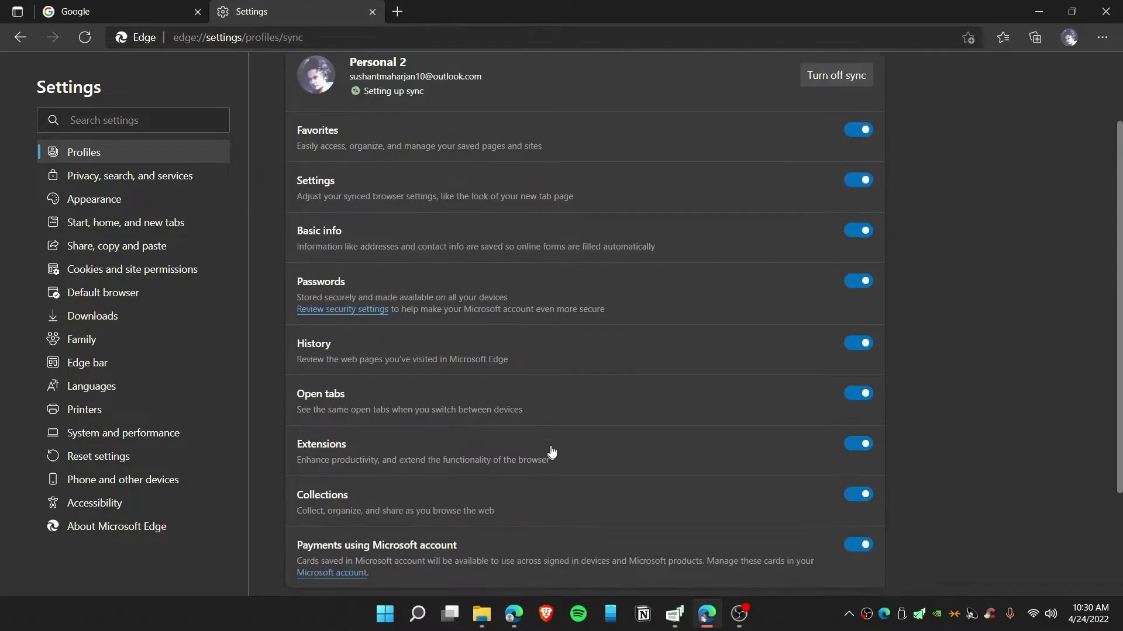
scroll(550, 452, down, 1)
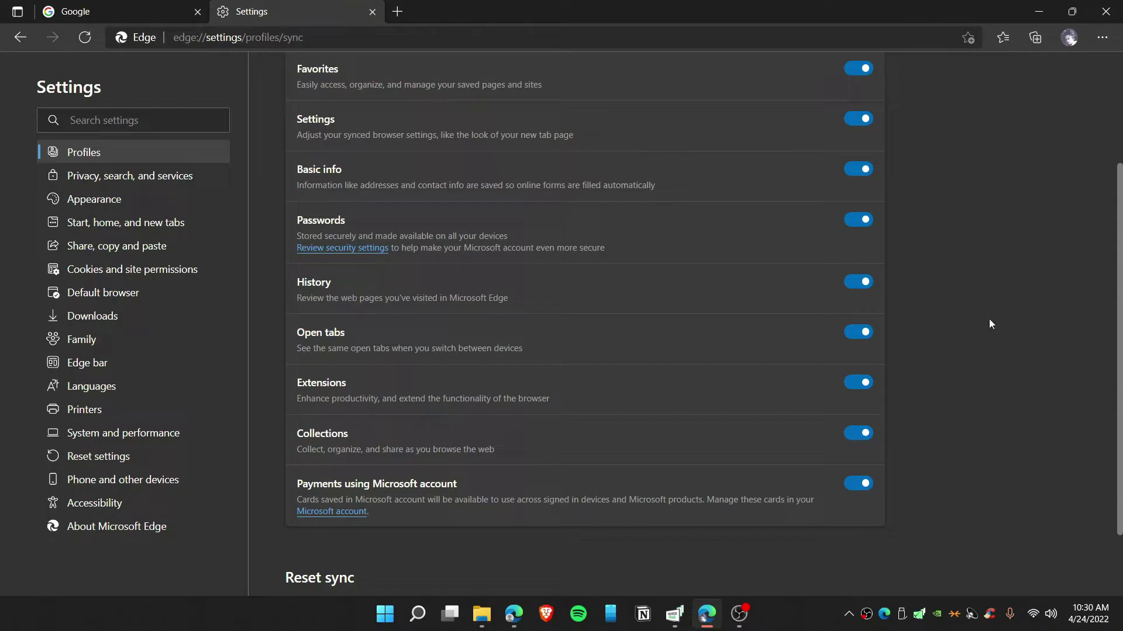
scroll(990, 324, up, 3)
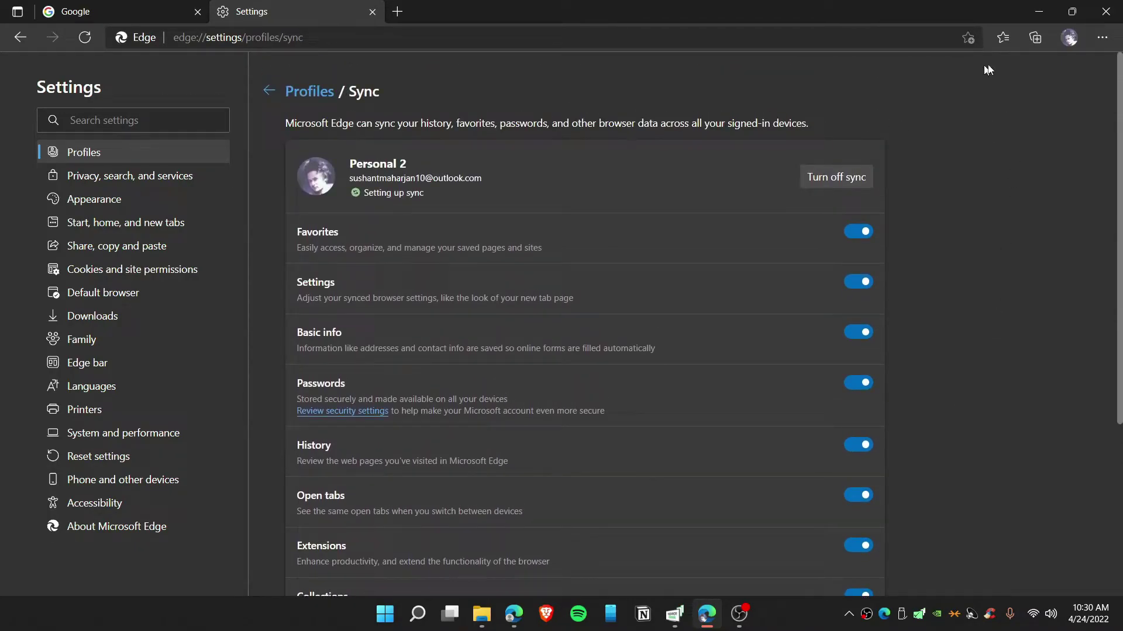
click(1075, 40)
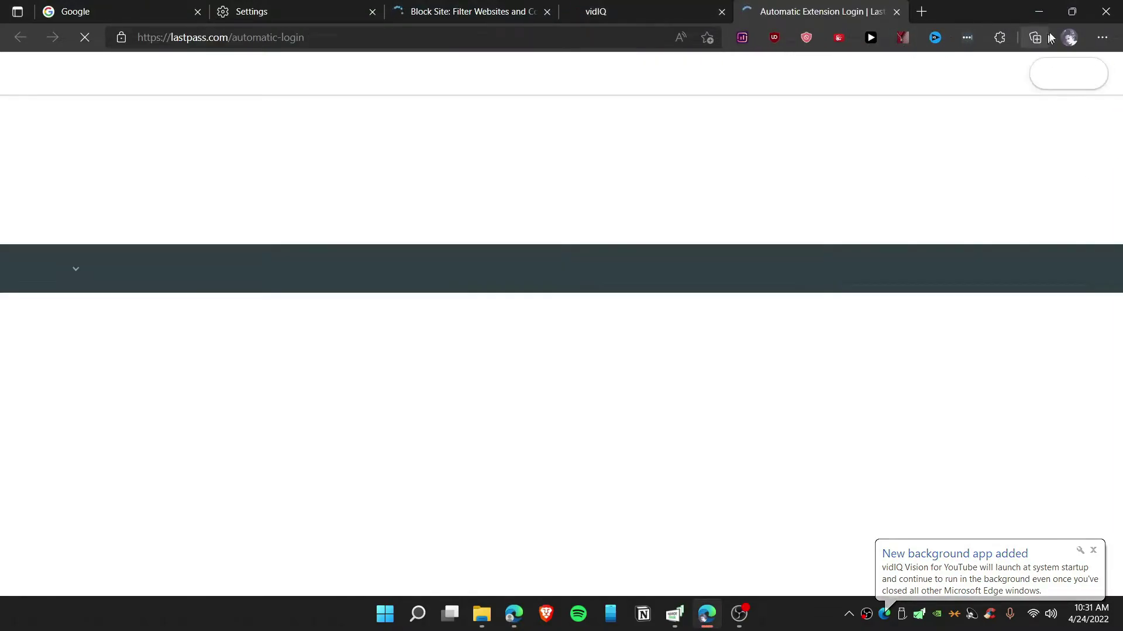
- Switch to Profile 1 and back to Personal 2, then review its extensions in Extensity and its sync account
click(1070, 39)
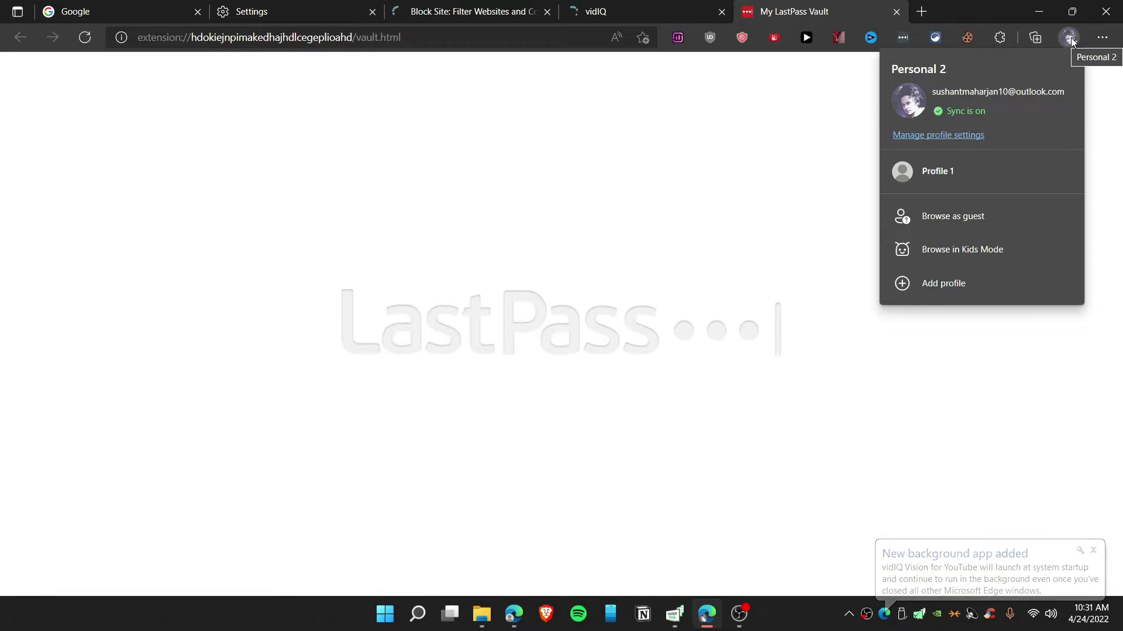
click(965, 180)
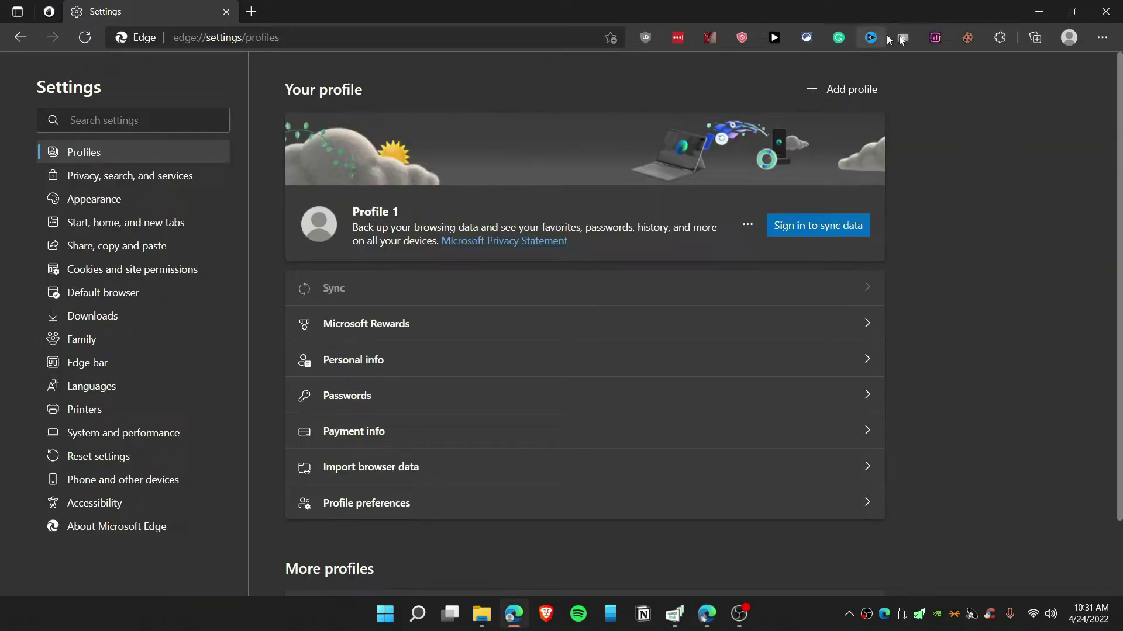
click(1069, 37)
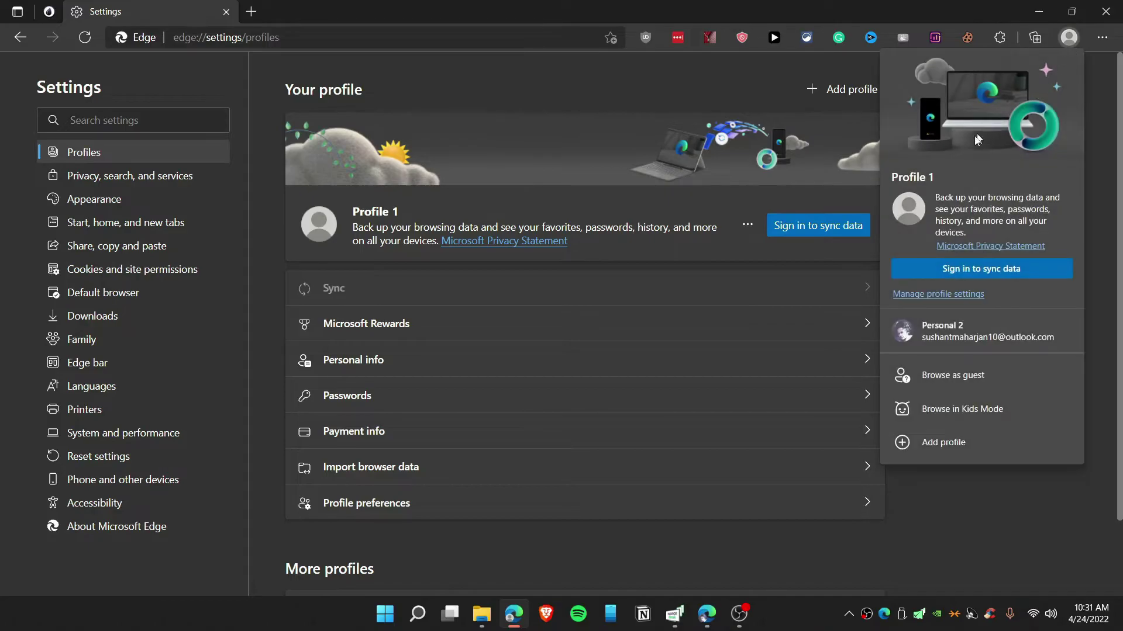
click(941, 333)
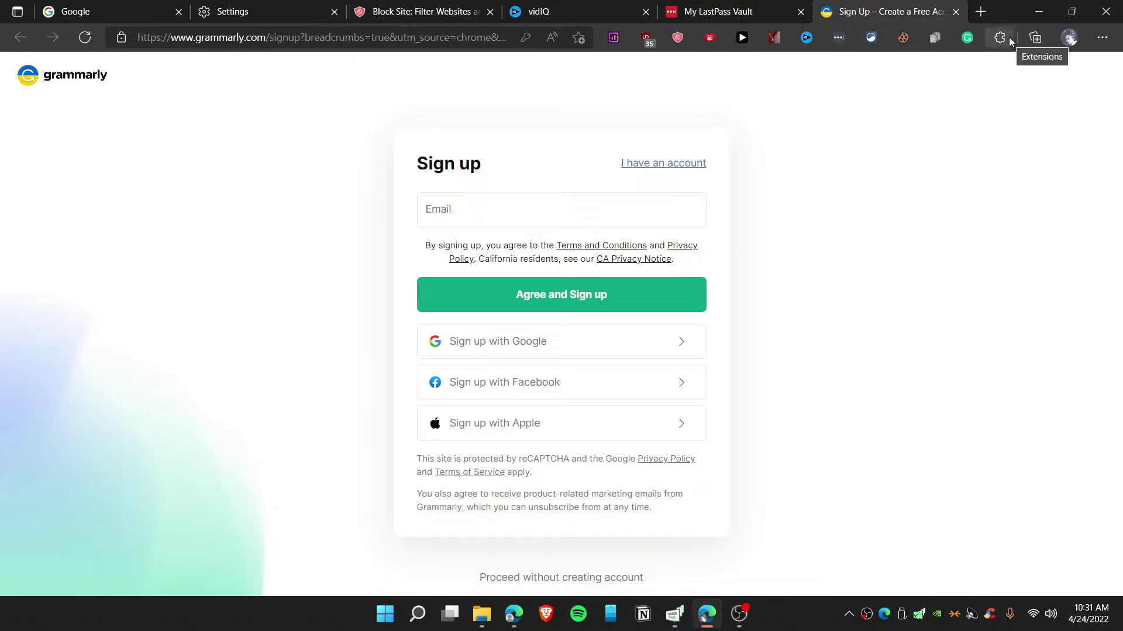
click(871, 37)
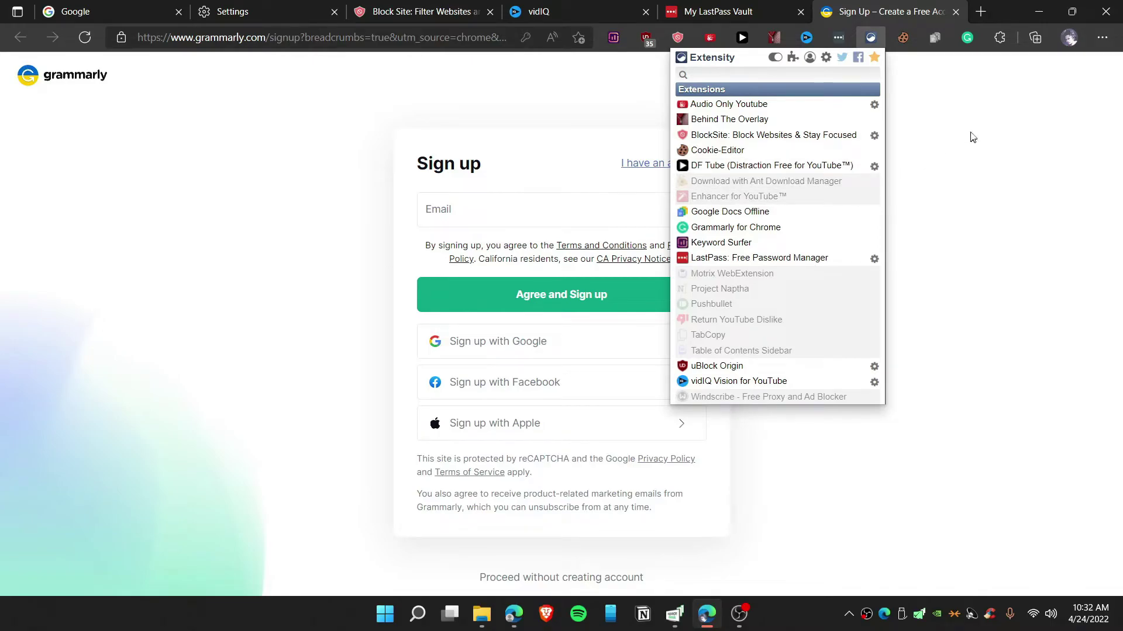
click(1069, 37)
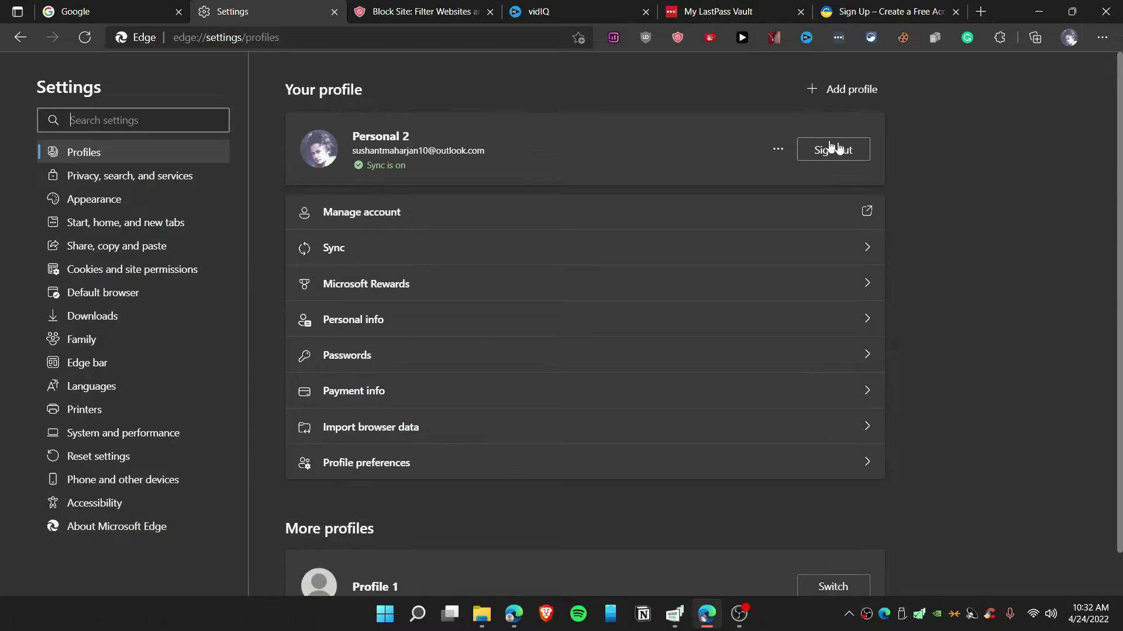
- Sign Personal 2 out of its Microsoft account, reverting it to Profile 2, and switch to Profile 1
click(842, 155)
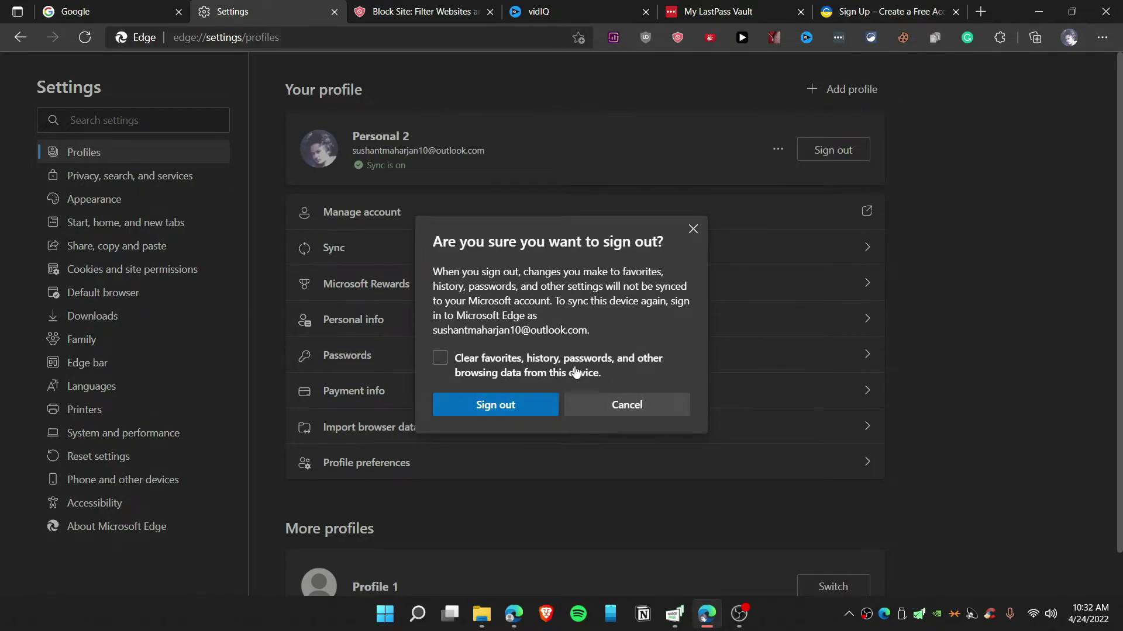
click(505, 405)
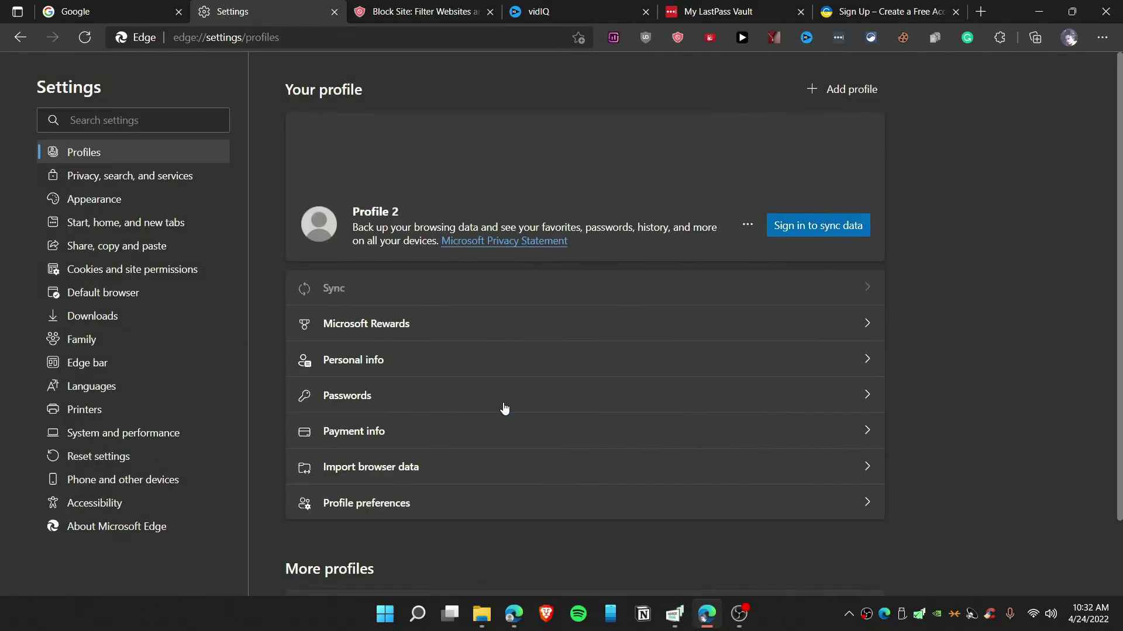
click(1068, 37)
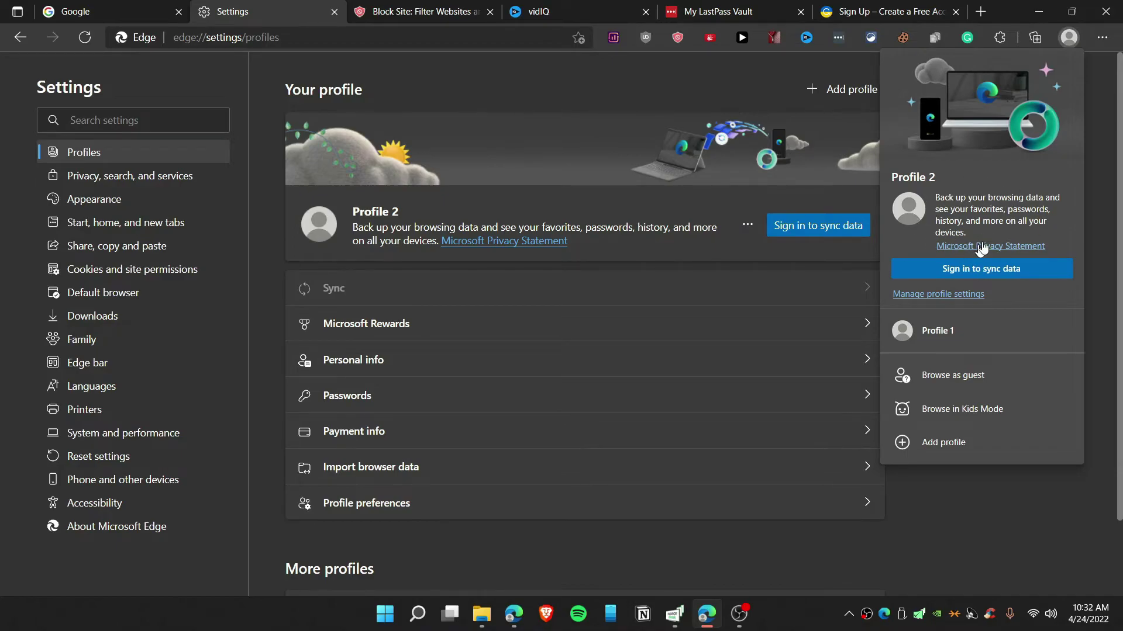
click(936, 331)
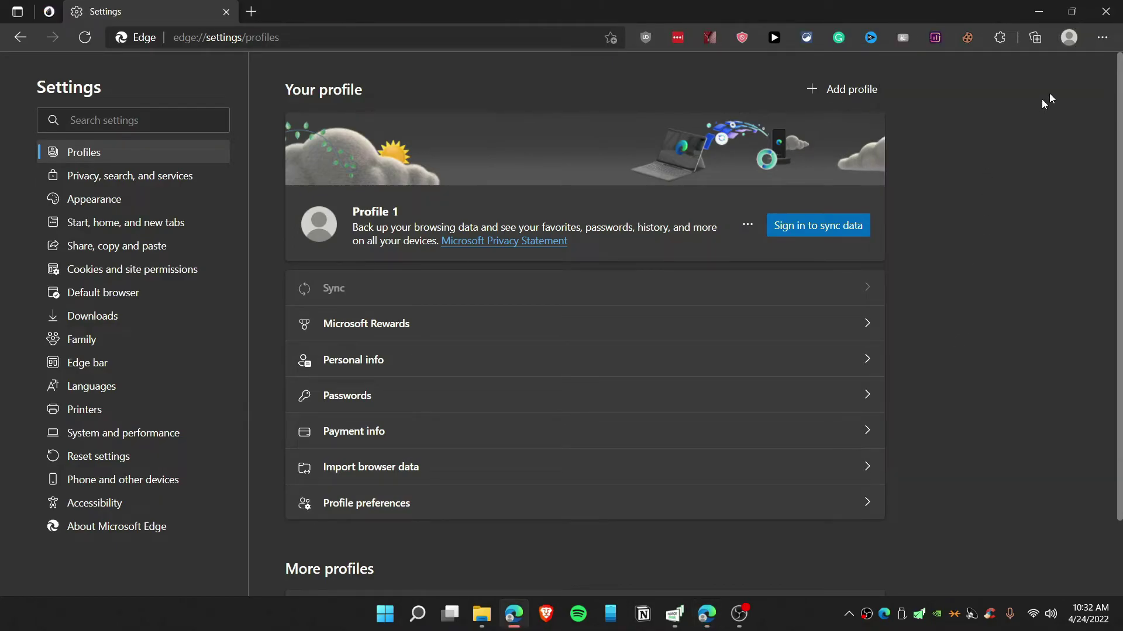
- Sign Profile 1 into sync with the existing Microsoft account, then close its window
click(991, 272)
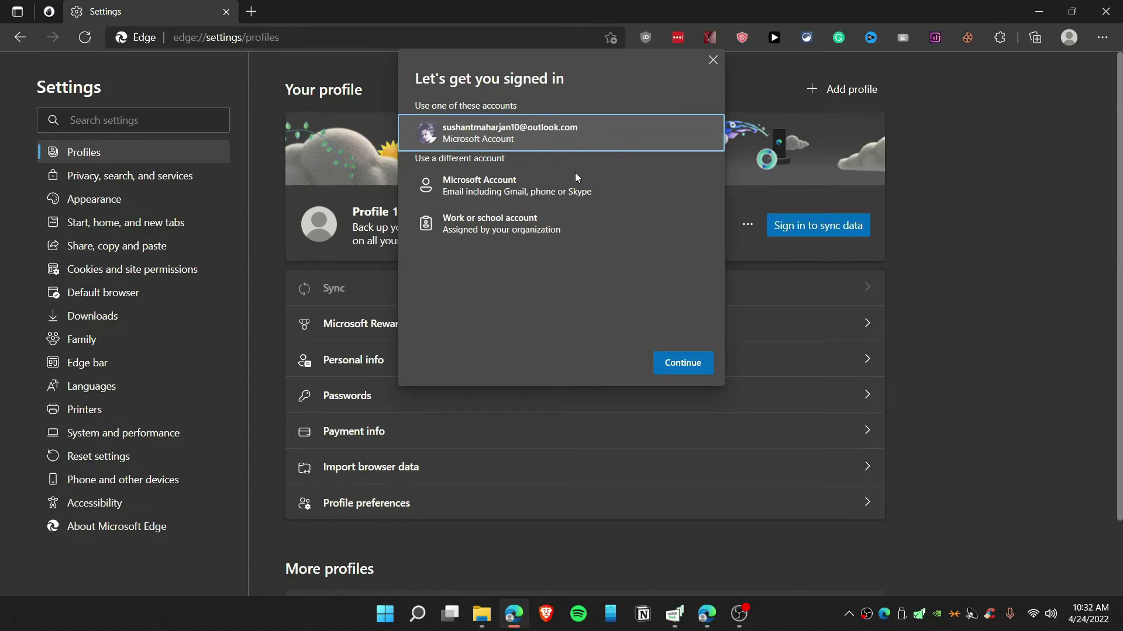
click(700, 370)
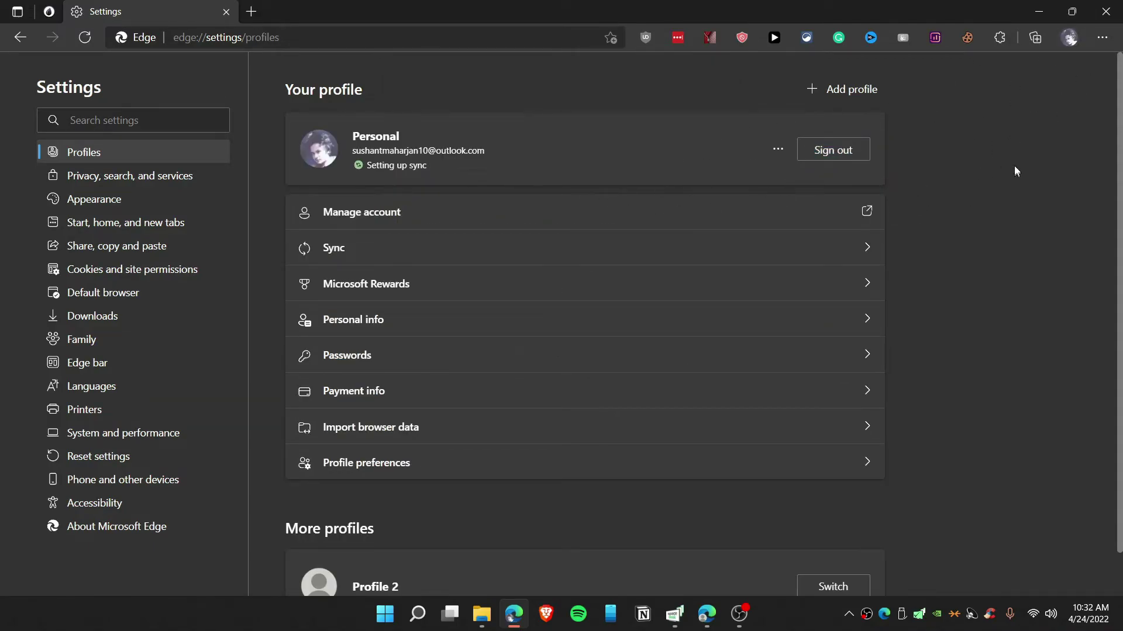
click(1106, 12)
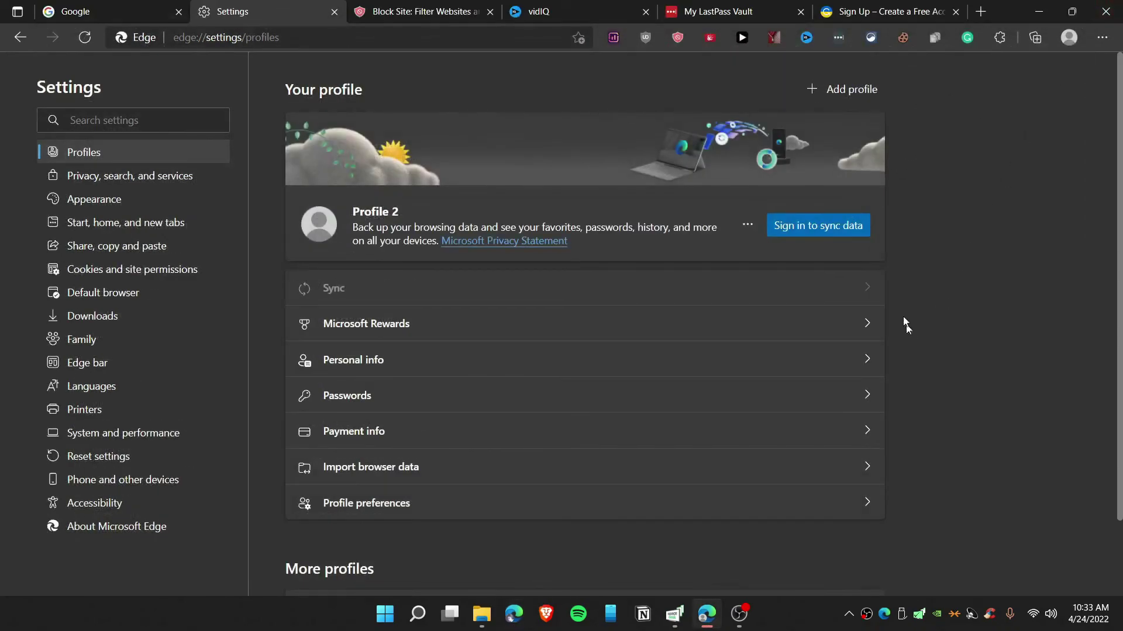
click(1070, 38)
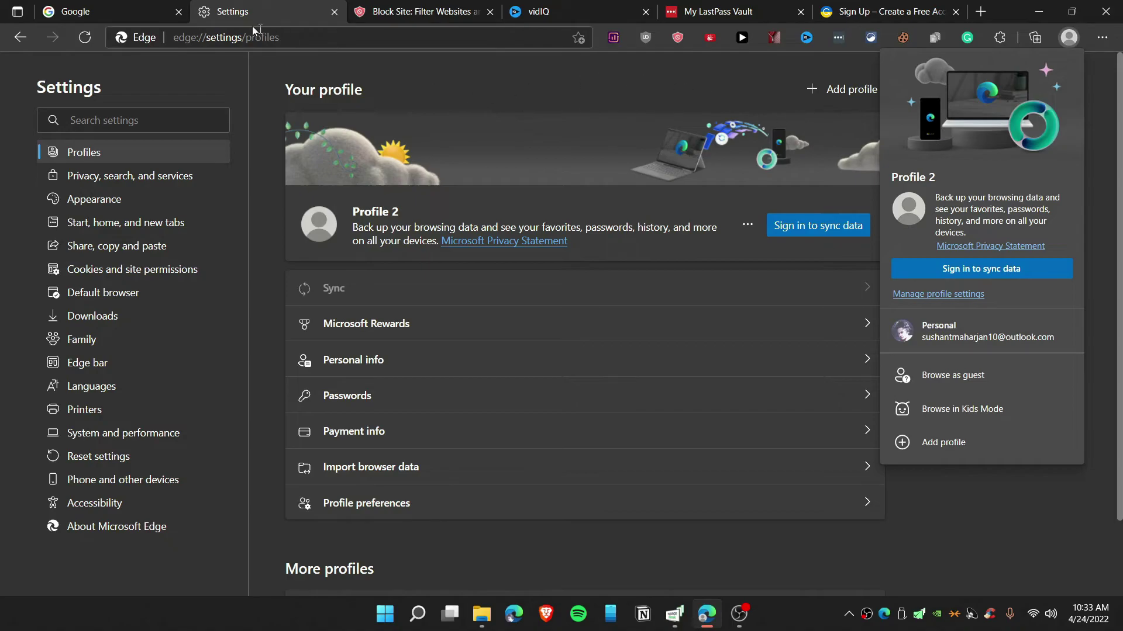
- Close all tabs of the old Profile 2 window, closing the window itself
click(184, 15)
click(183, 15)
click(184, 15)
click(183, 15)
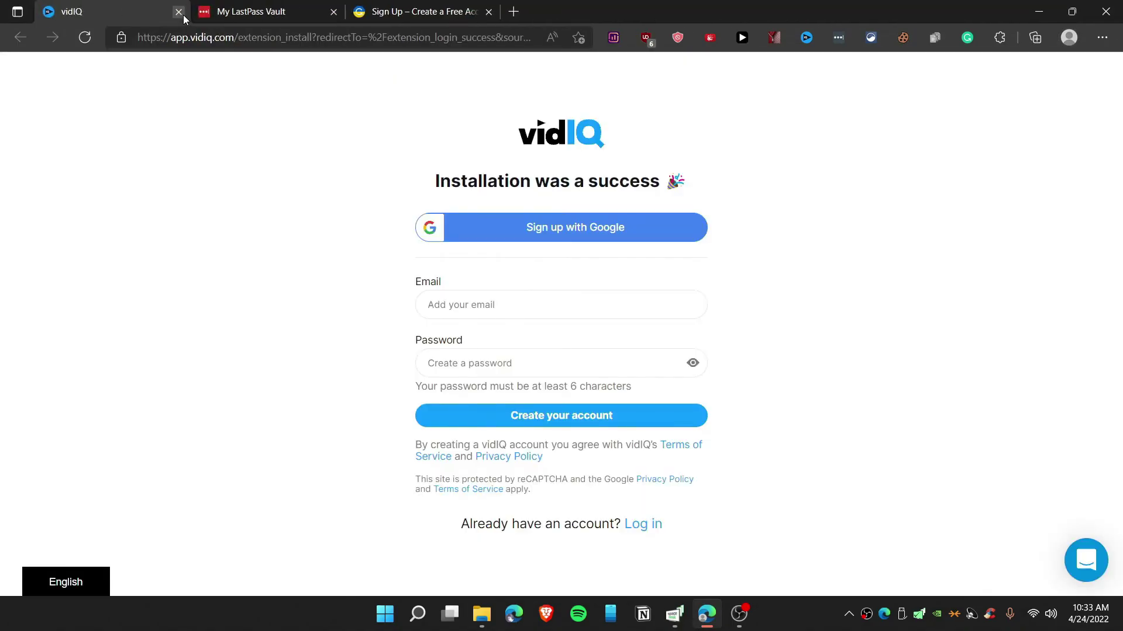
click(183, 15)
click(184, 15)
click(183, 15)
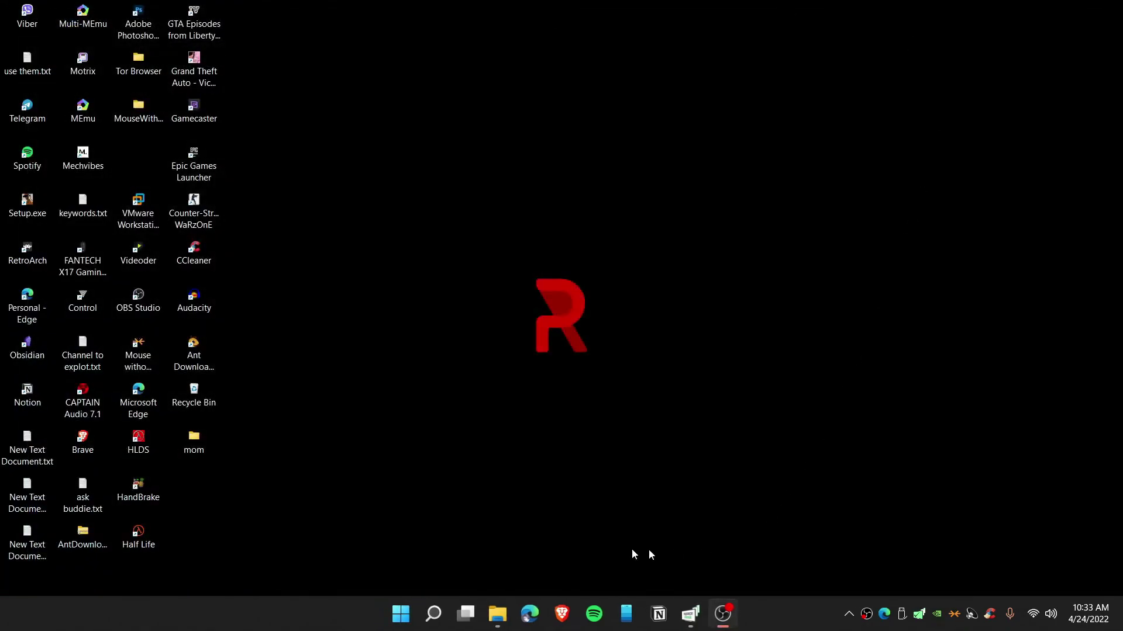
- Relaunch Edge, open Profile 2 in a maximized window, and list its installed extensions
click(530, 613)
click(1070, 36)
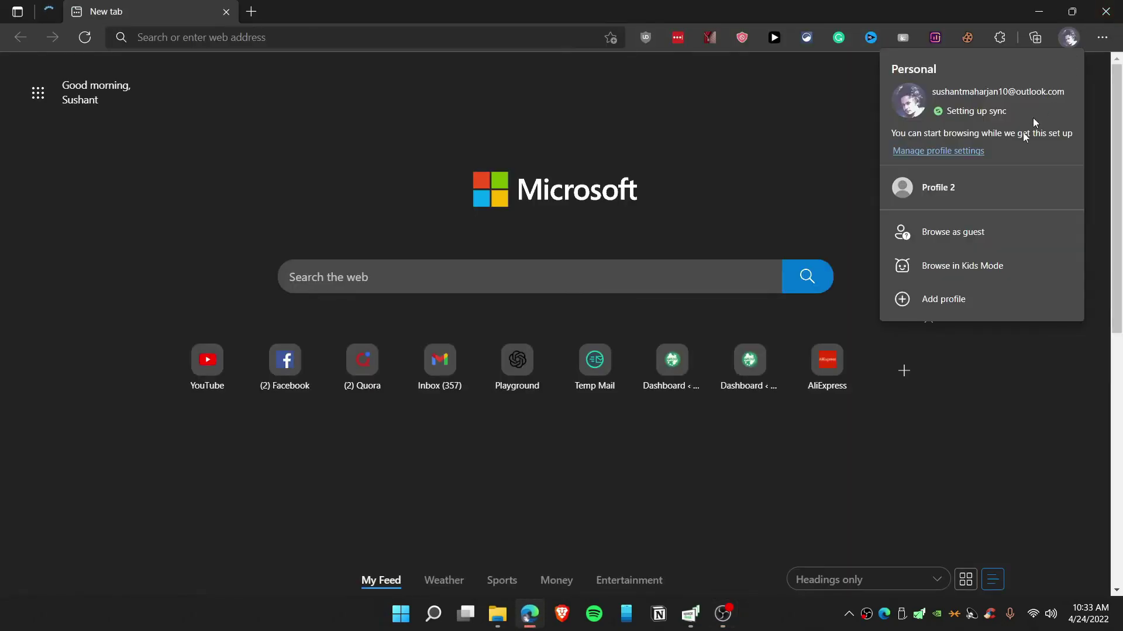
click(982, 189)
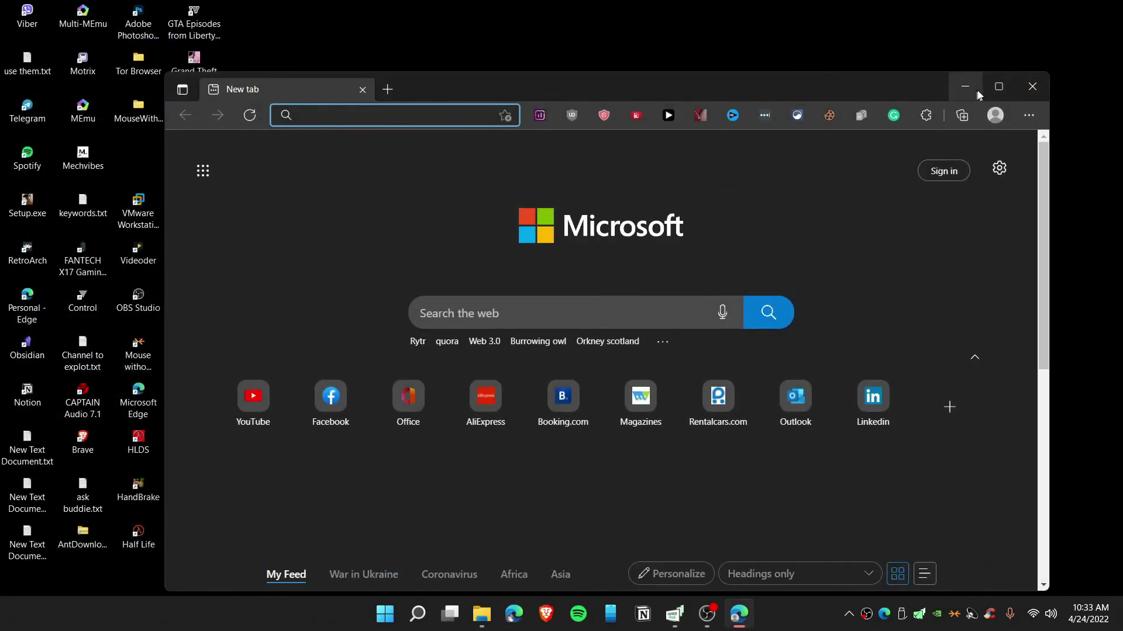
click(991, 88)
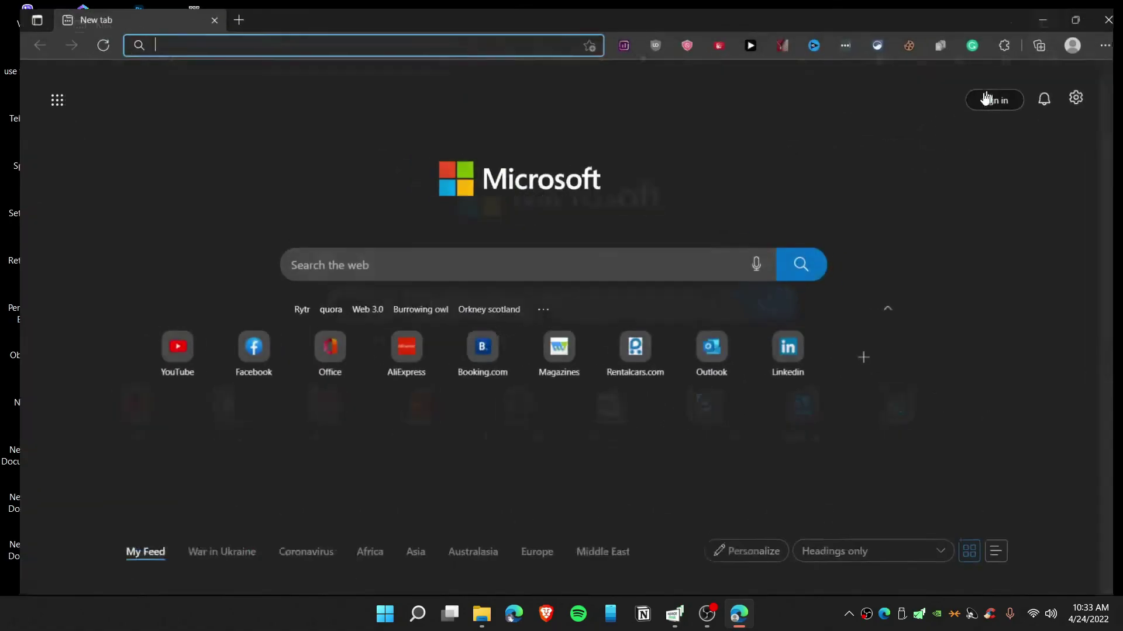
click(995, 40)
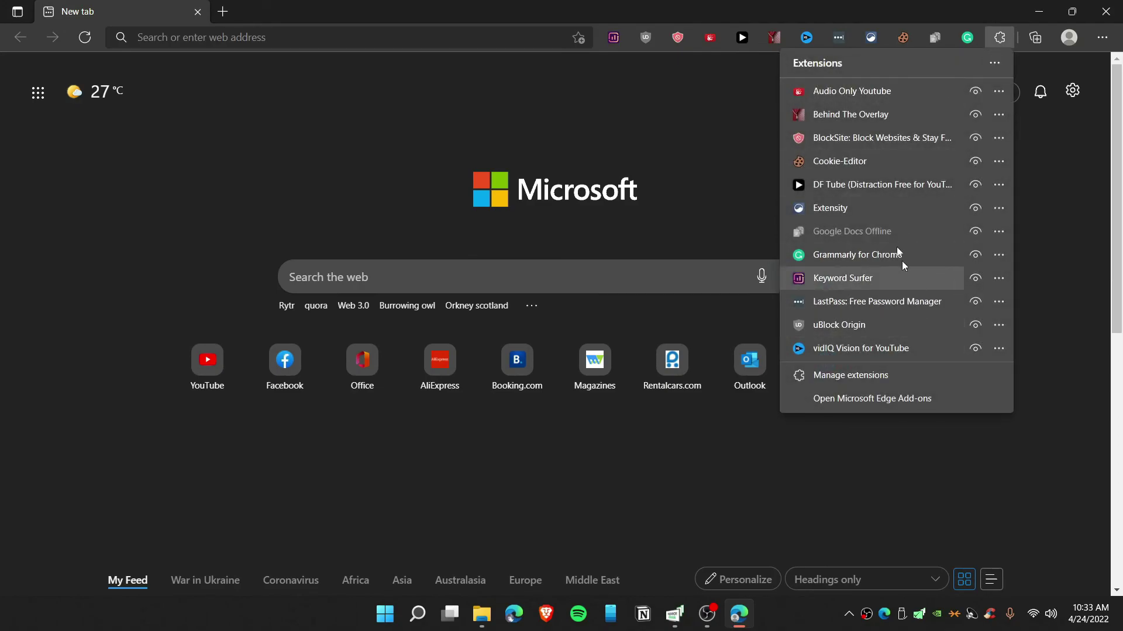